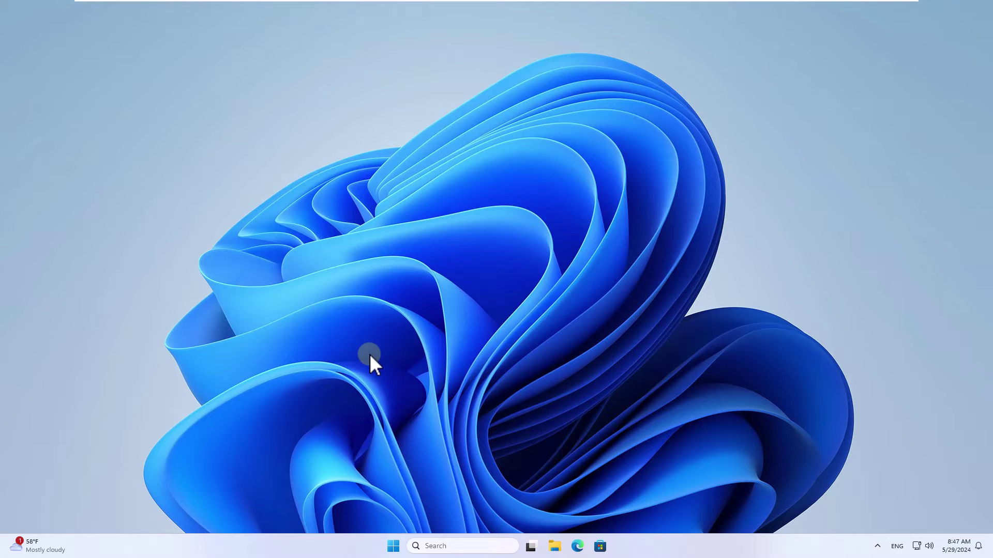
Open Windows Settings from Start and go to the Apps page
left_click(393, 546)
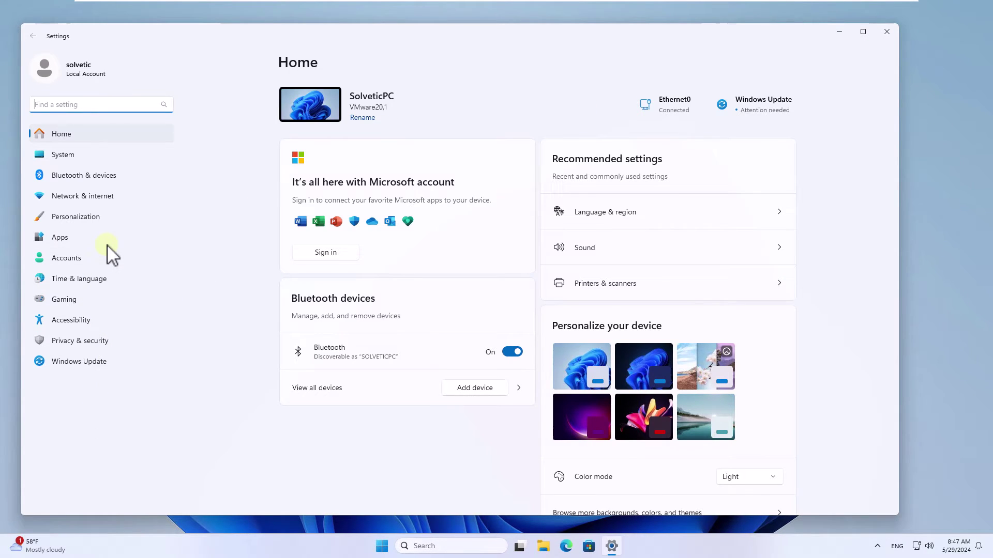
left_click(124, 237)
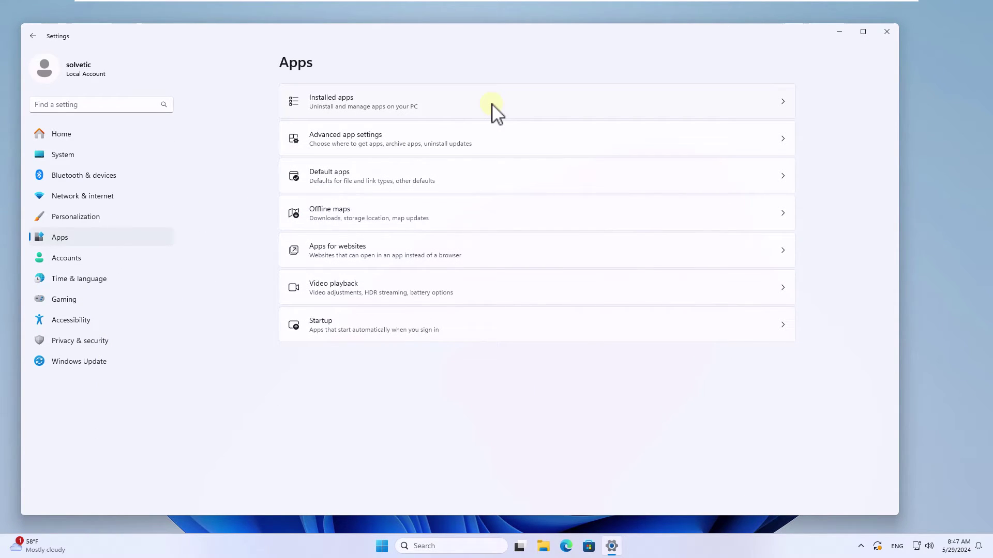
Choose Uninstall for Riot Vanguard in the Installed apps list
left_click(492, 107)
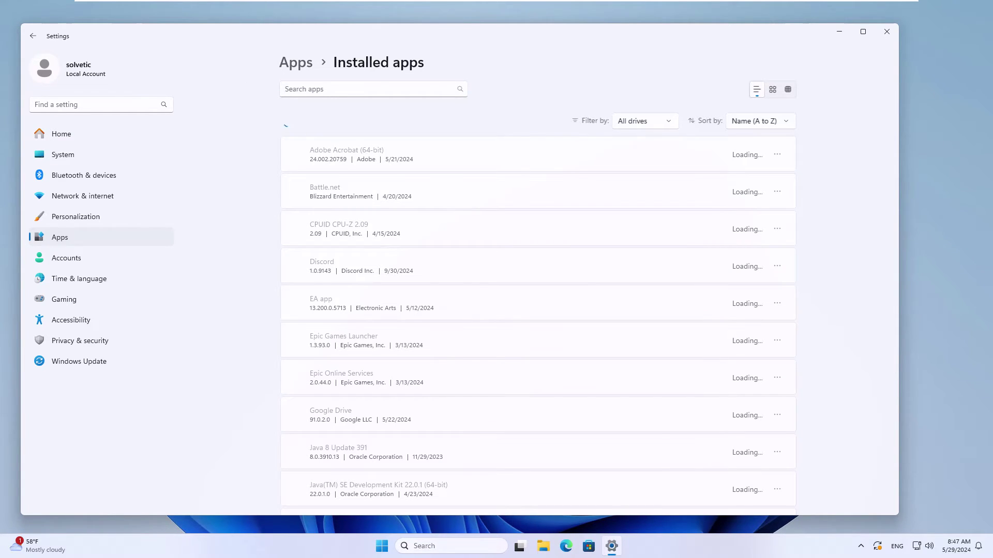
scroll(838, 272, "down", 10)
scroll(837, 287, "down", 10)
scroll(838, 287, "down", 8)
scroll(836, 291, "down", 6)
scroll(837, 293, "down", 5)
scroll(836, 295, "down", 3)
scroll(837, 295, "down", 1)
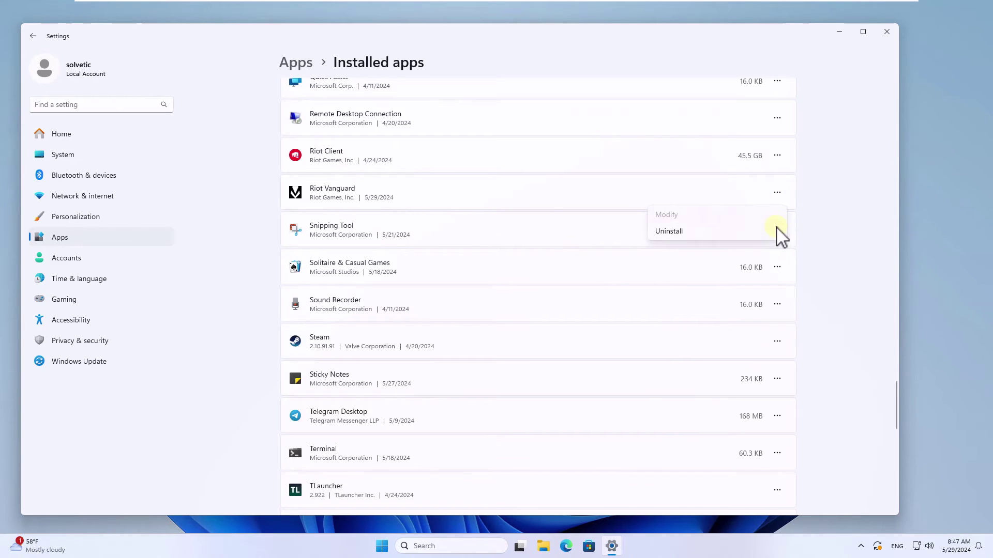
left_click(773, 232)
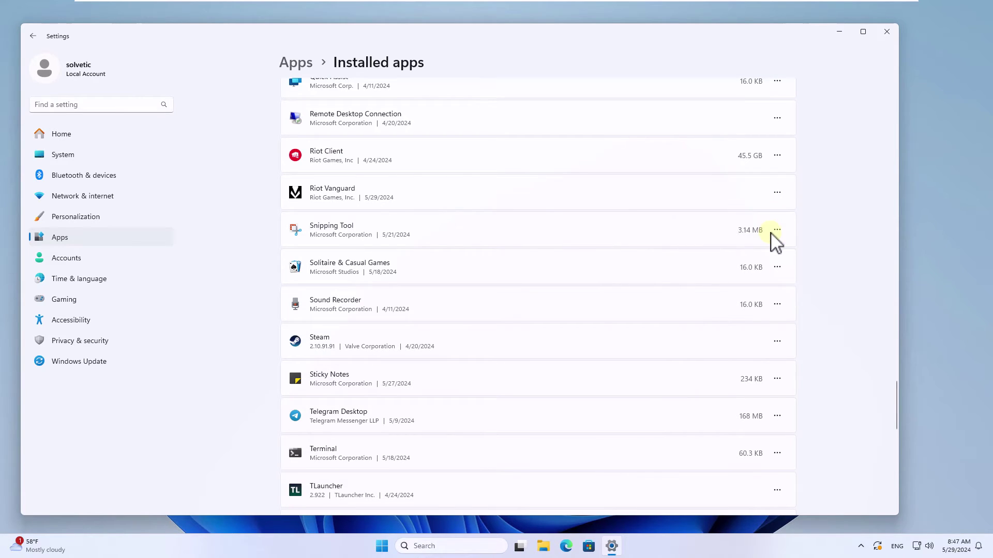
Confirm uninstalling Riot Vanguard, allowing the UAC prompt and its removal dialog
left_click(754, 249)
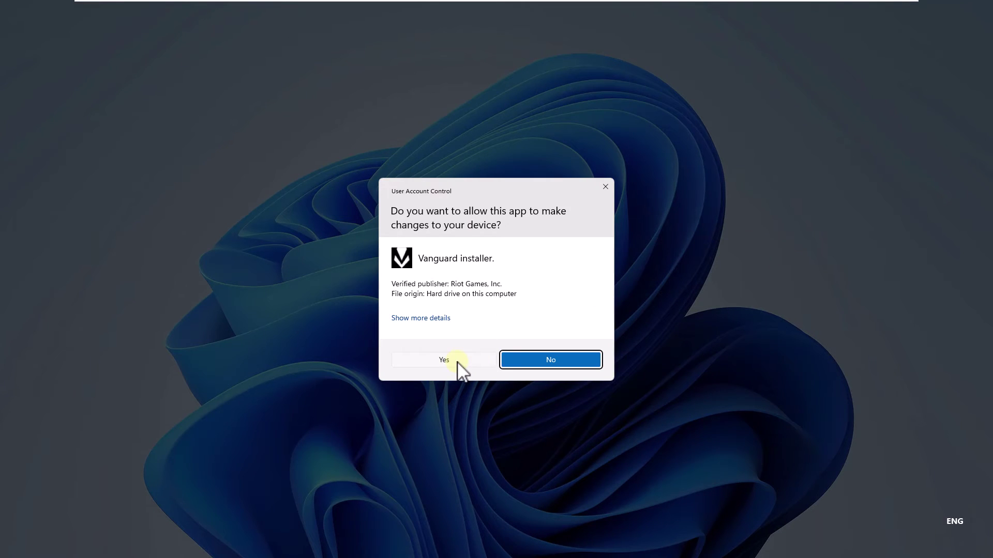
left_click(456, 362)
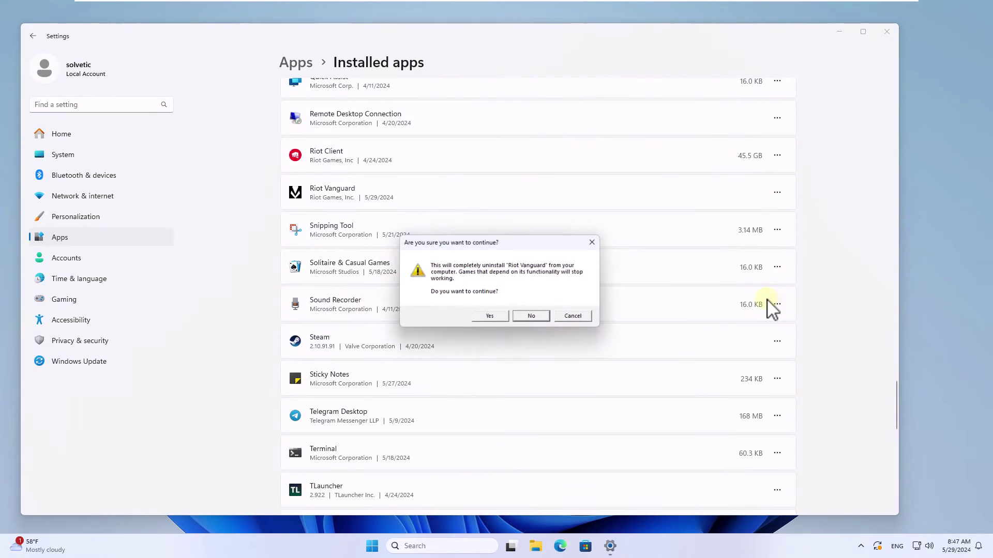
left_click(491, 319)
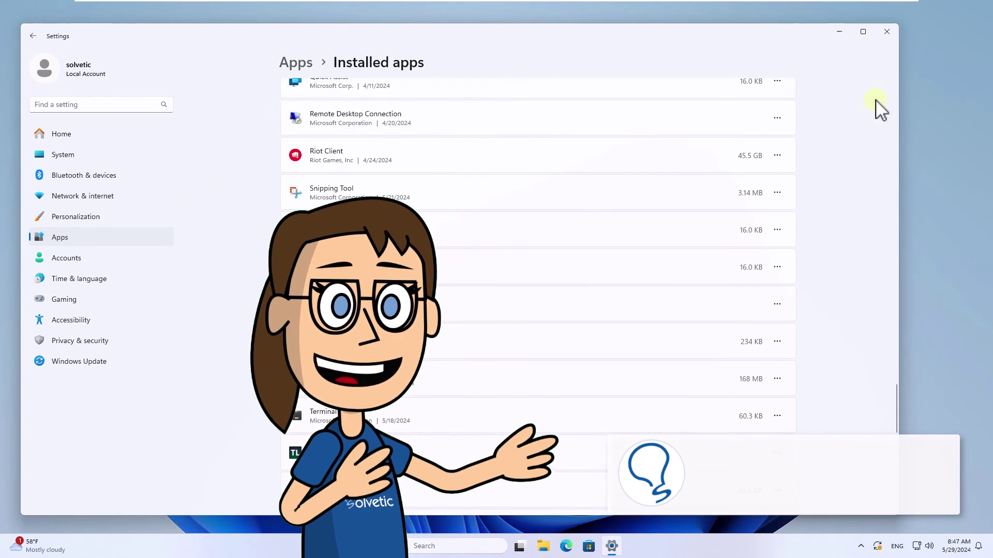
Close the Settings window to return to the desktop
left_click(887, 31)
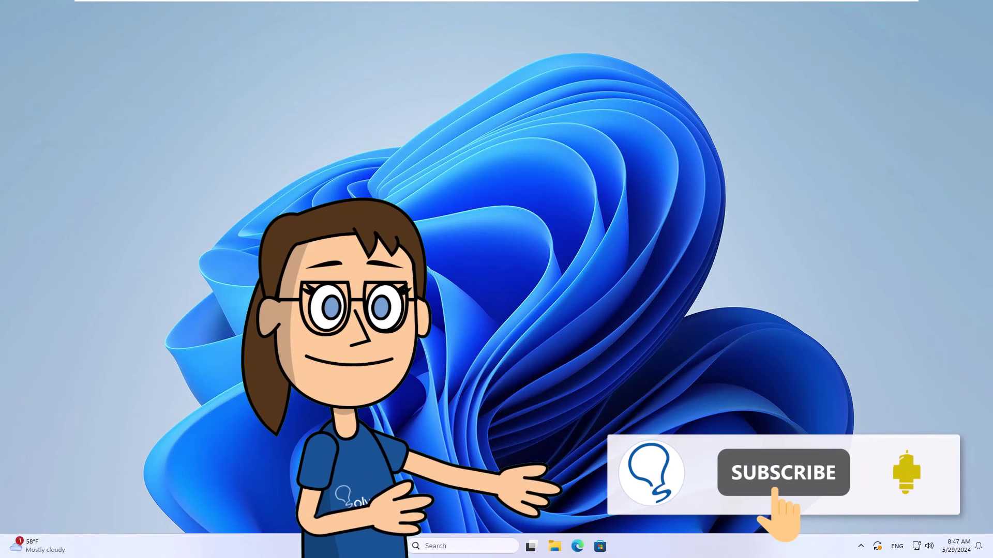